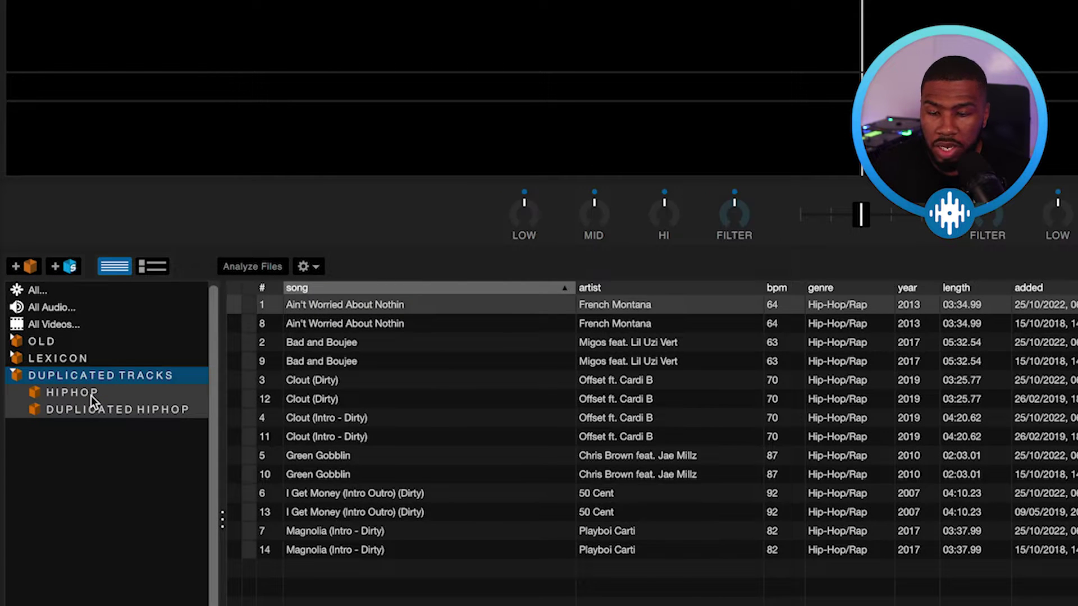
Review the seven tracks in the HIPHOP crate and the seven in DUPLICATED HIPHOP
left_click(91, 395)
left_click(292, 309)
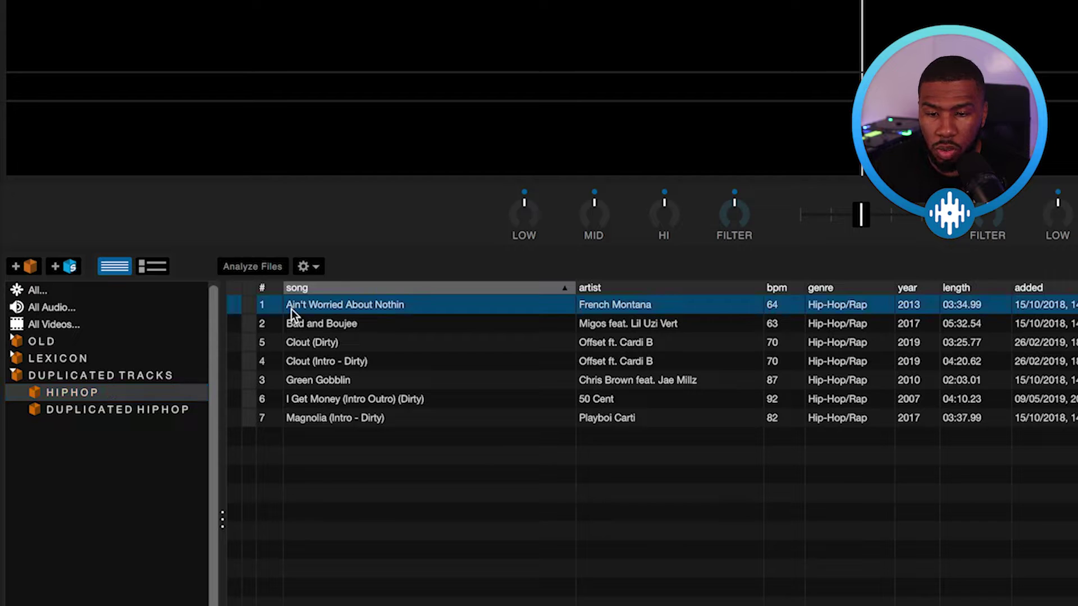
left_click(333, 419, "shift")
left_click(117, 412)
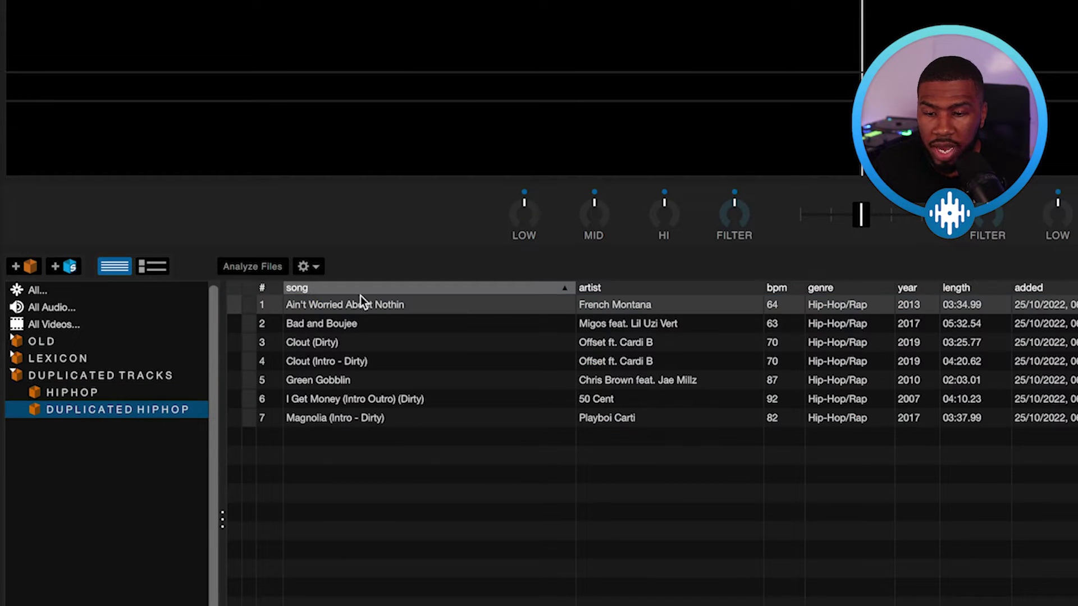
left_click(356, 305)
left_click(350, 417, "shift")
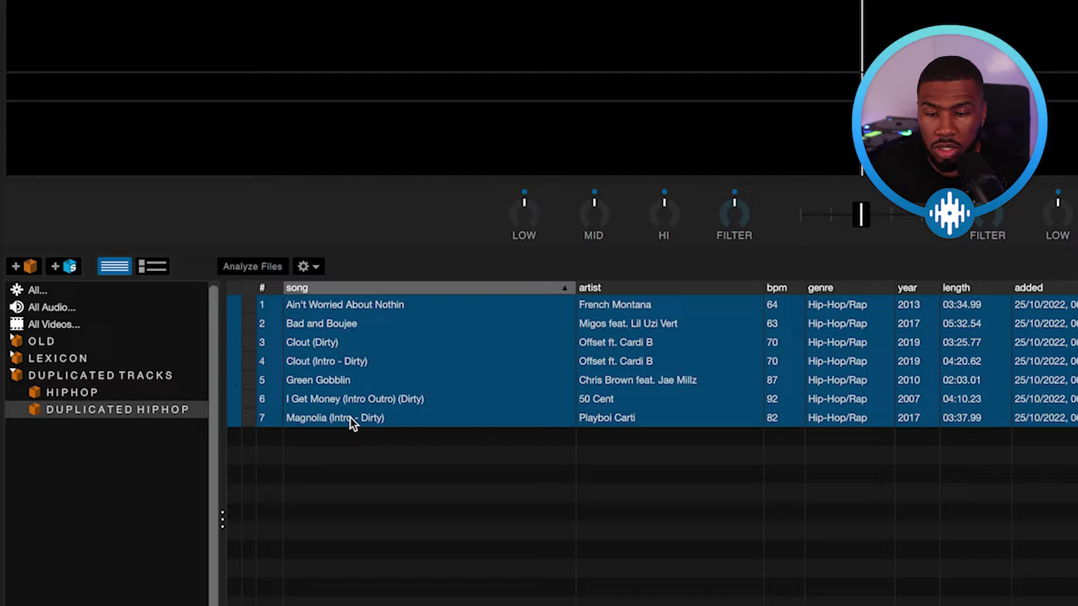
left_click(115, 394)
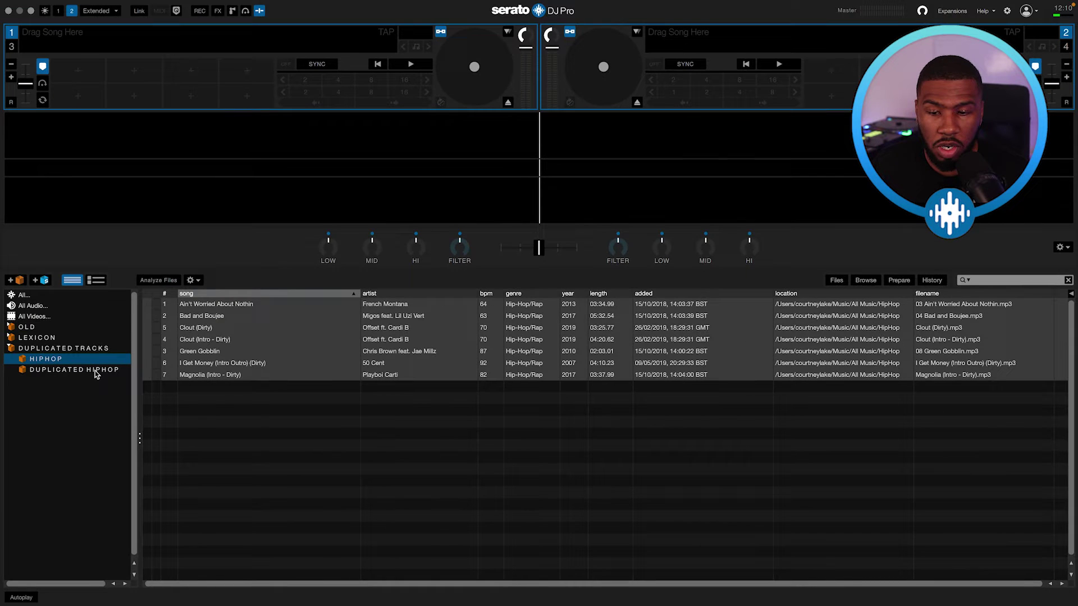
Compare the Ain't Worried About Nothin and Bad and Boujee copies with their 2018 originals in DUPLICATED TRACKS
left_click(95, 371)
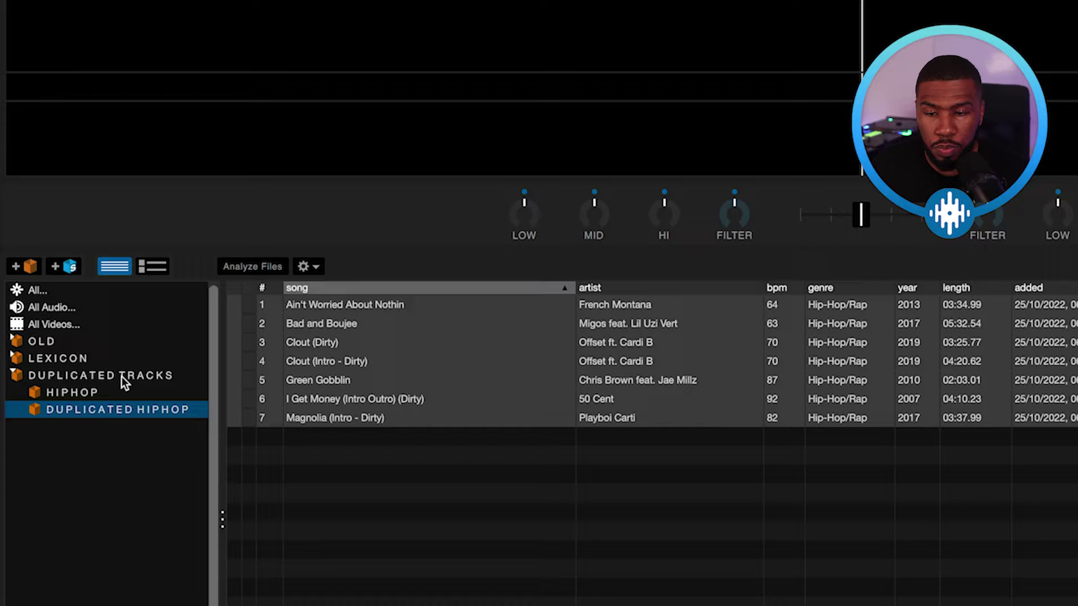
left_click(121, 376)
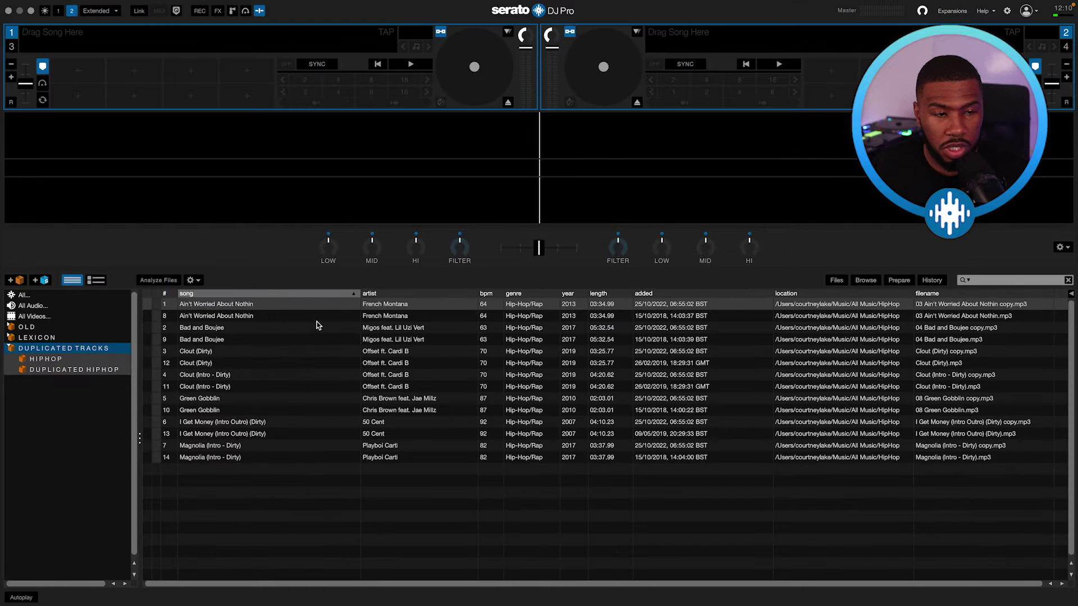
left_click(253, 305)
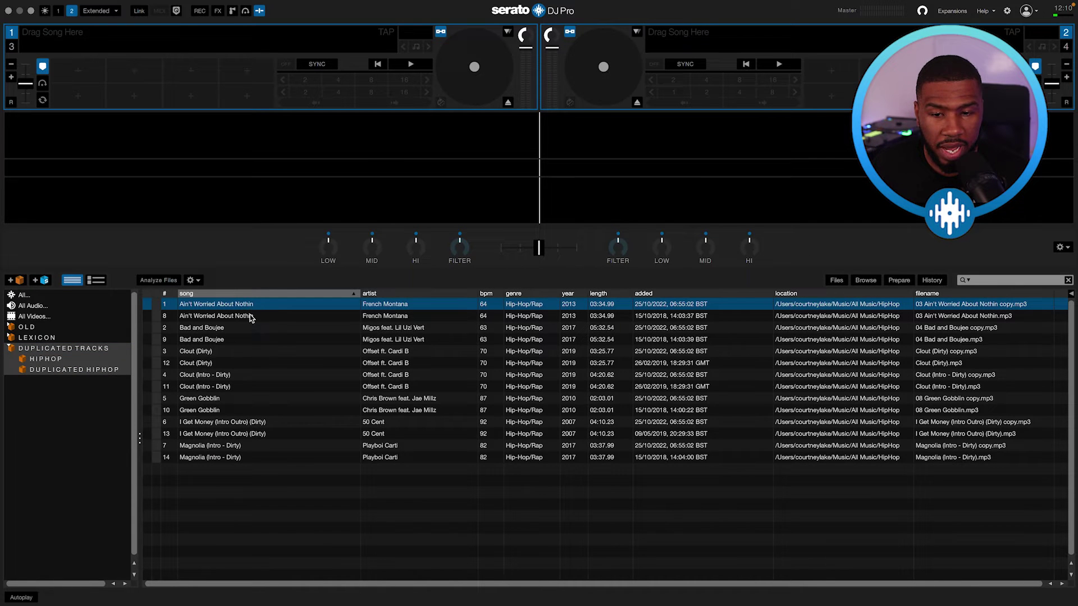
left_click(1014, 317)
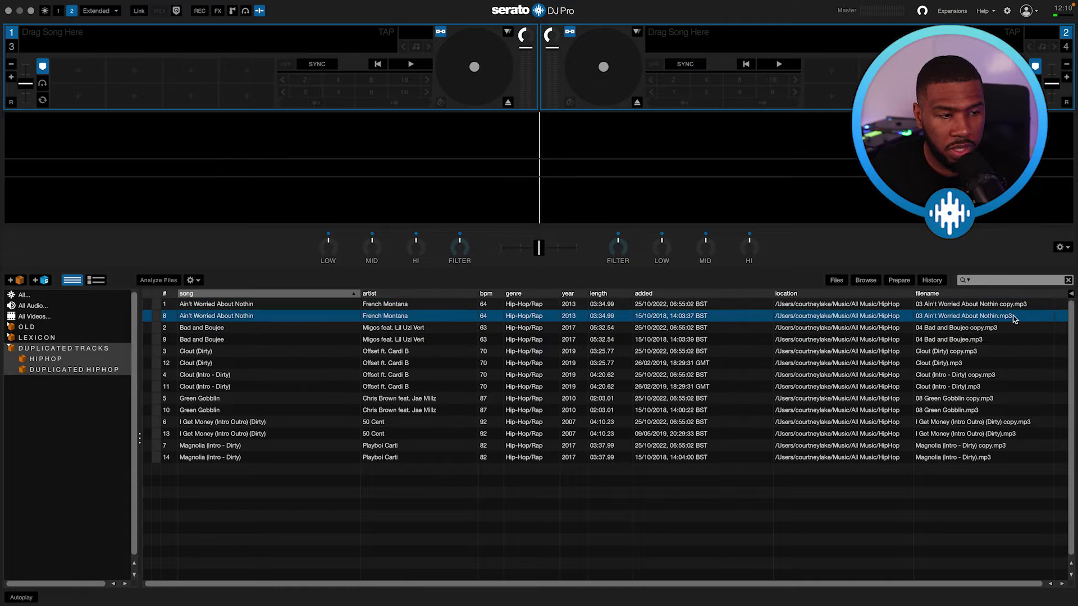
left_click(1017, 306)
left_click(983, 340)
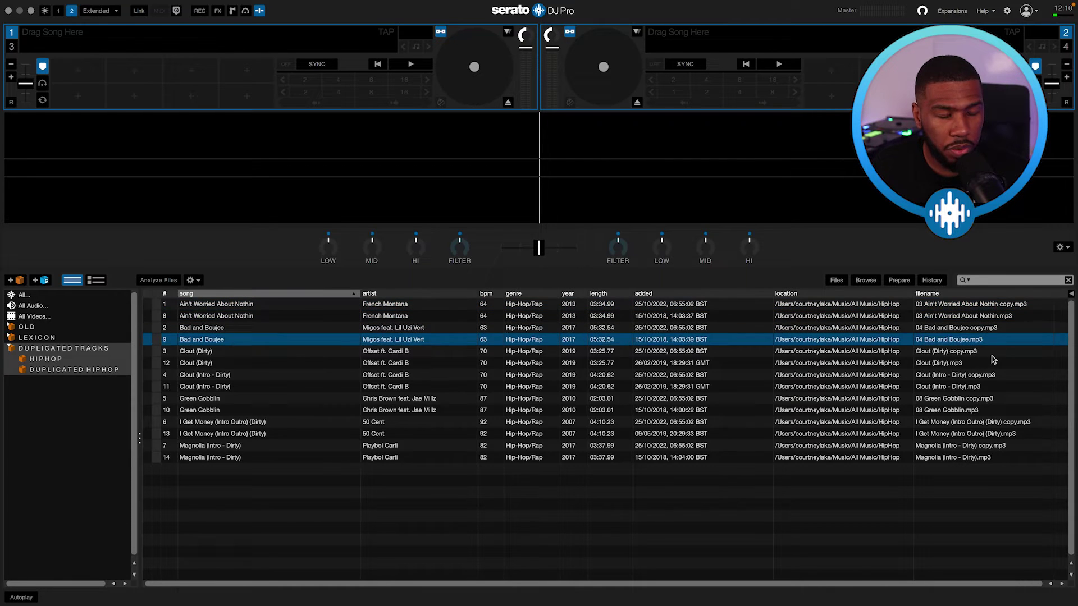
left_click(991, 330)
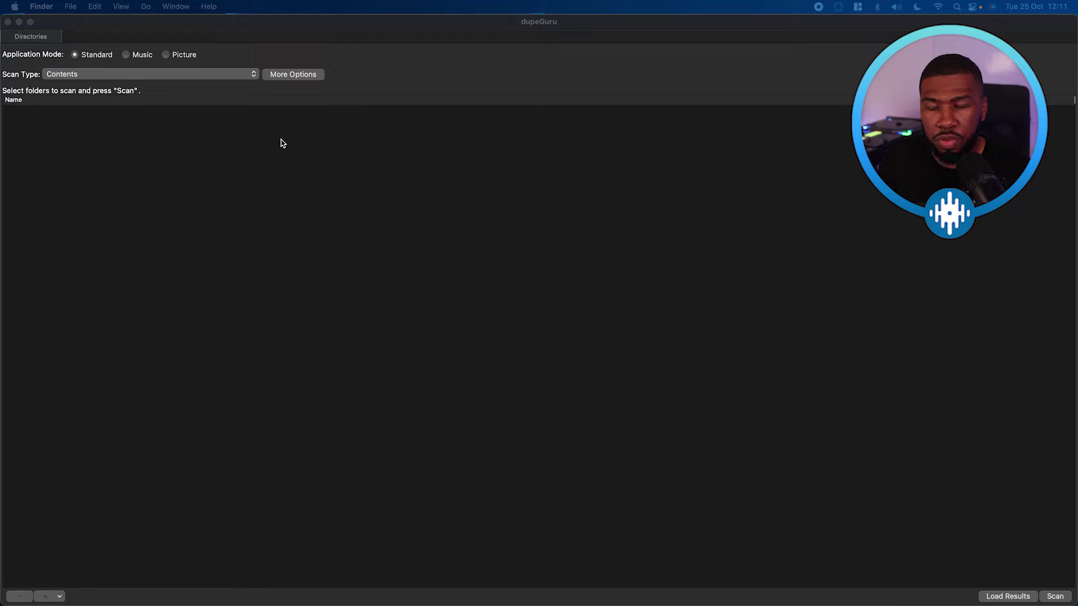
In dupeGuru, add Music > All Music > HipHop as the folder to scan
left_click(286, 163)
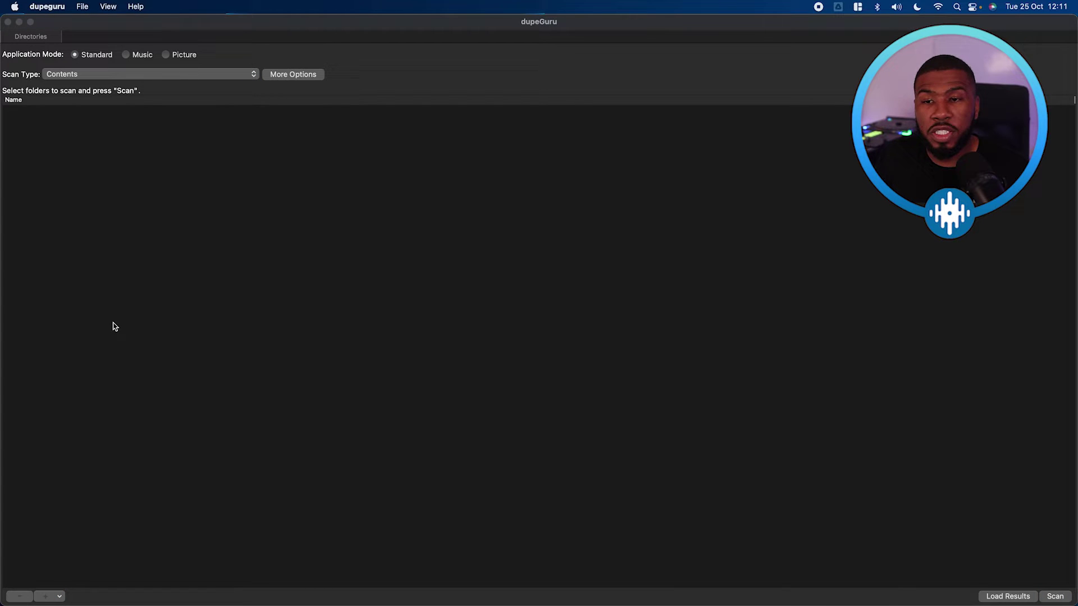
left_click(58, 597)
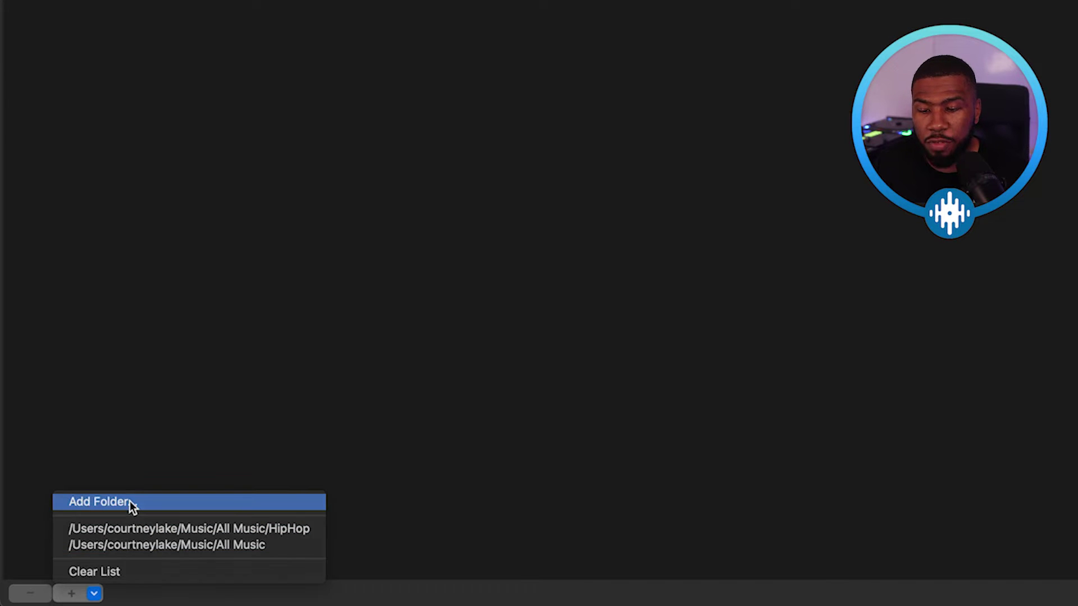
left_click(130, 501)
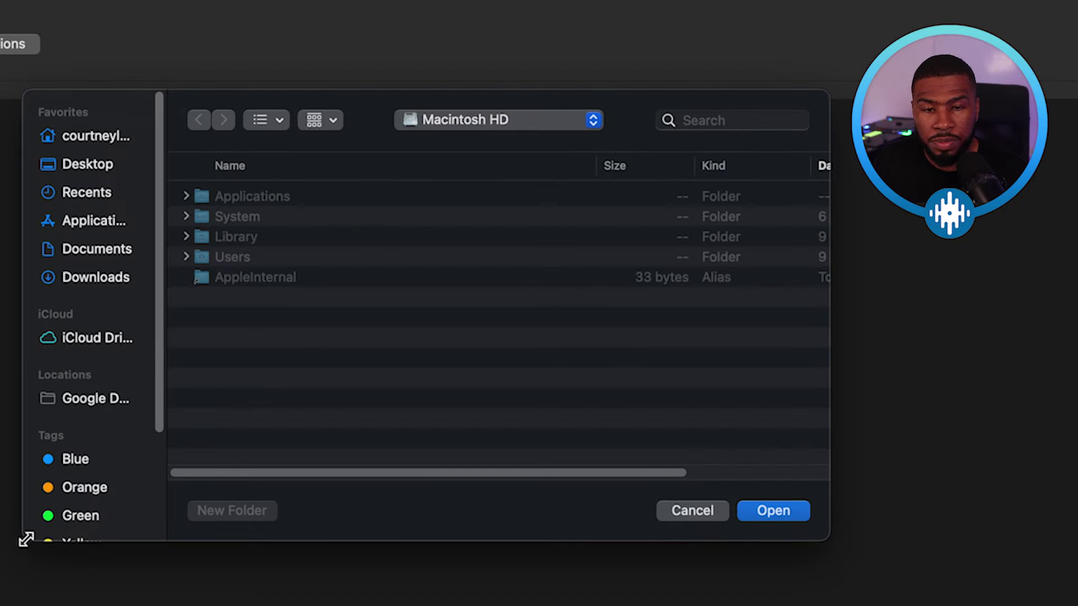
left_click(114, 141)
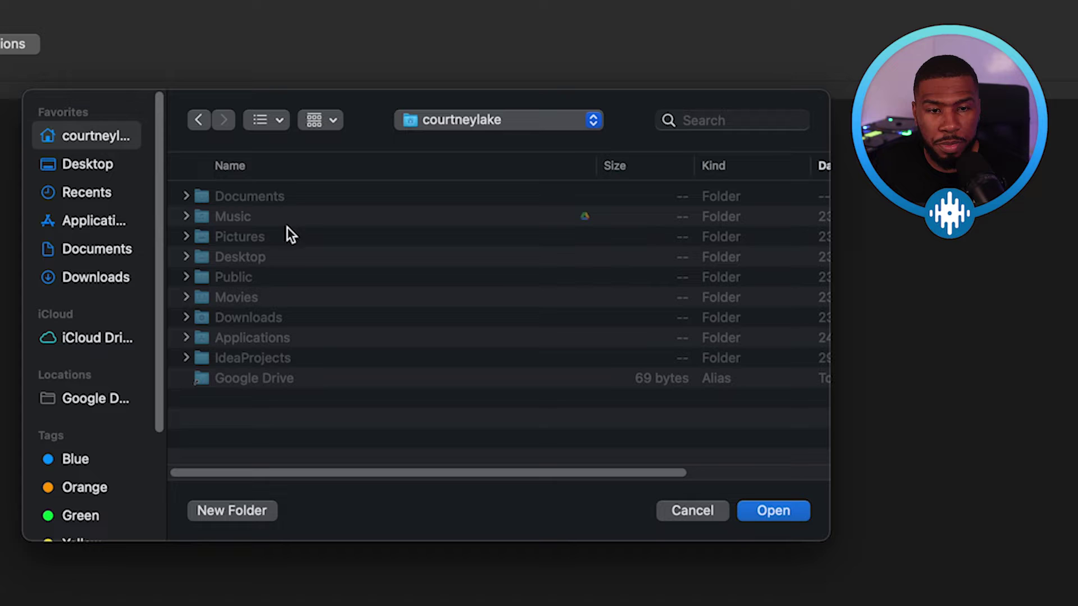
double_click(258, 218)
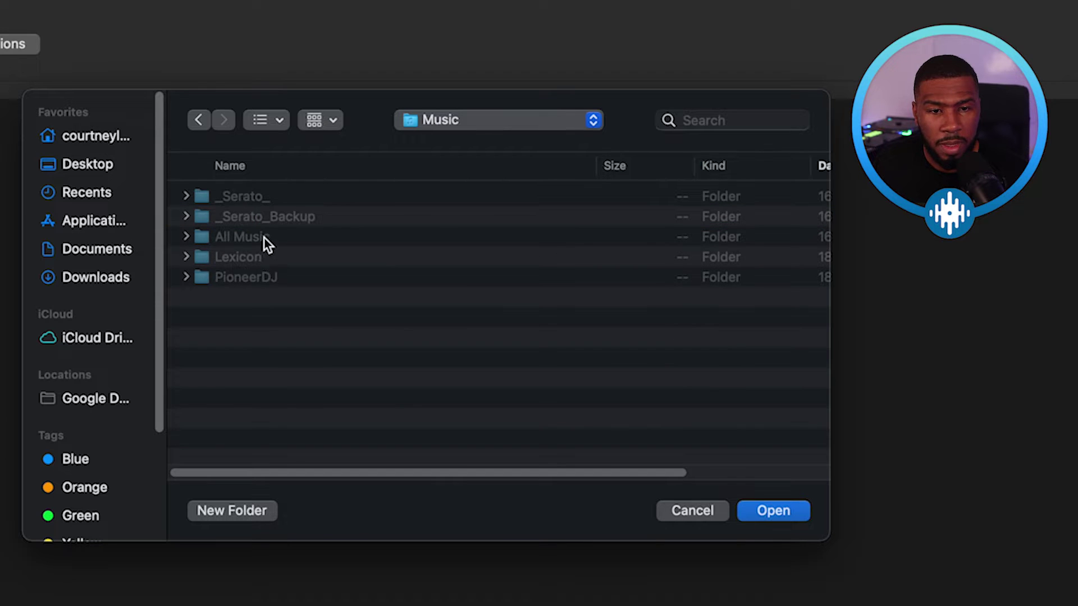
double_click(265, 238)
scroll(284, 375, "down", 4)
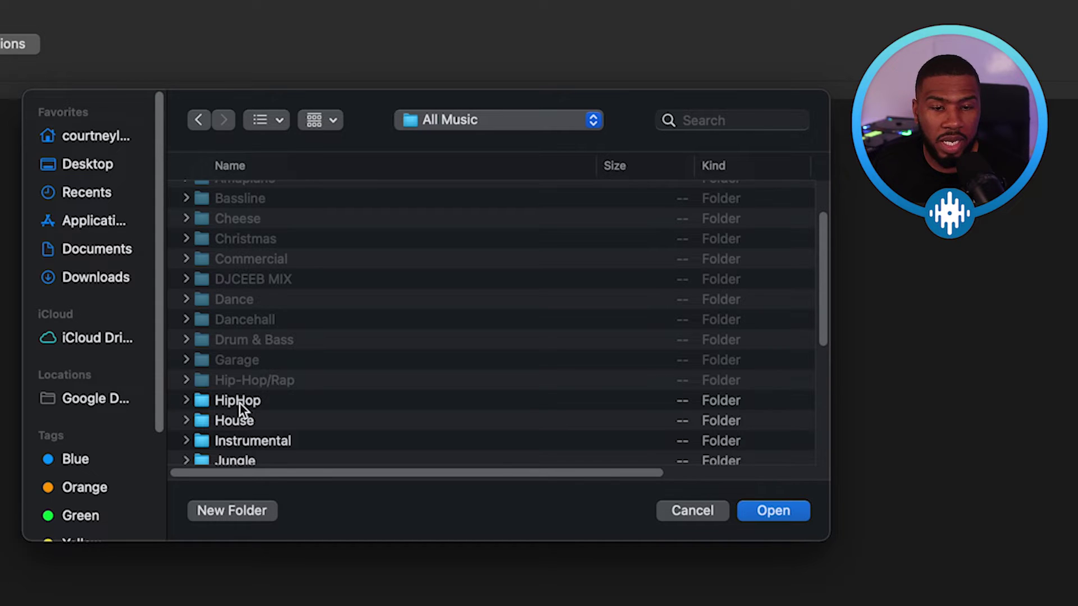
left_click(240, 403)
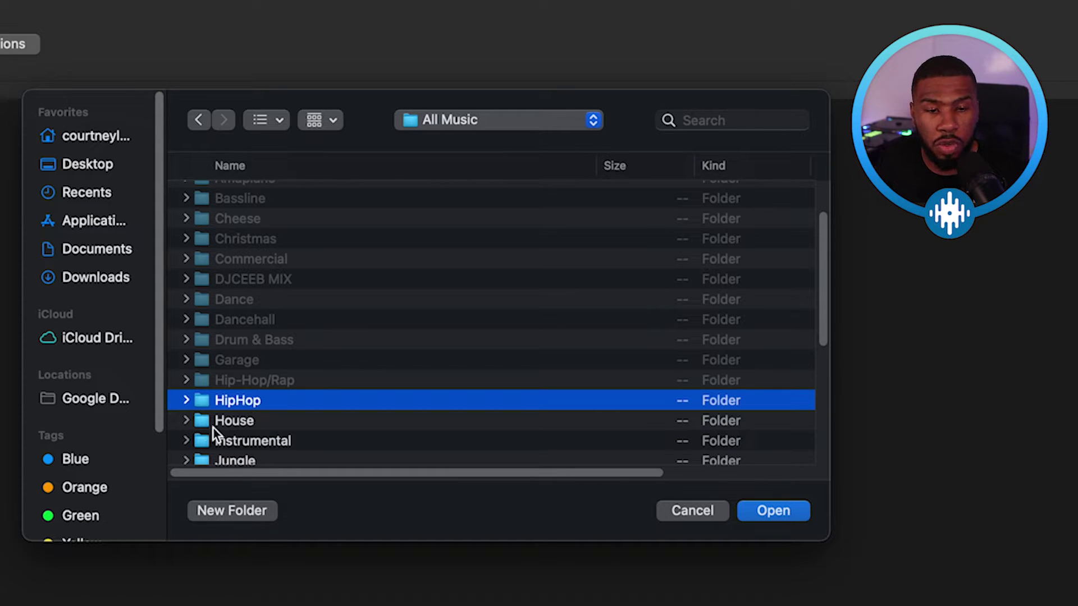
left_click(776, 515)
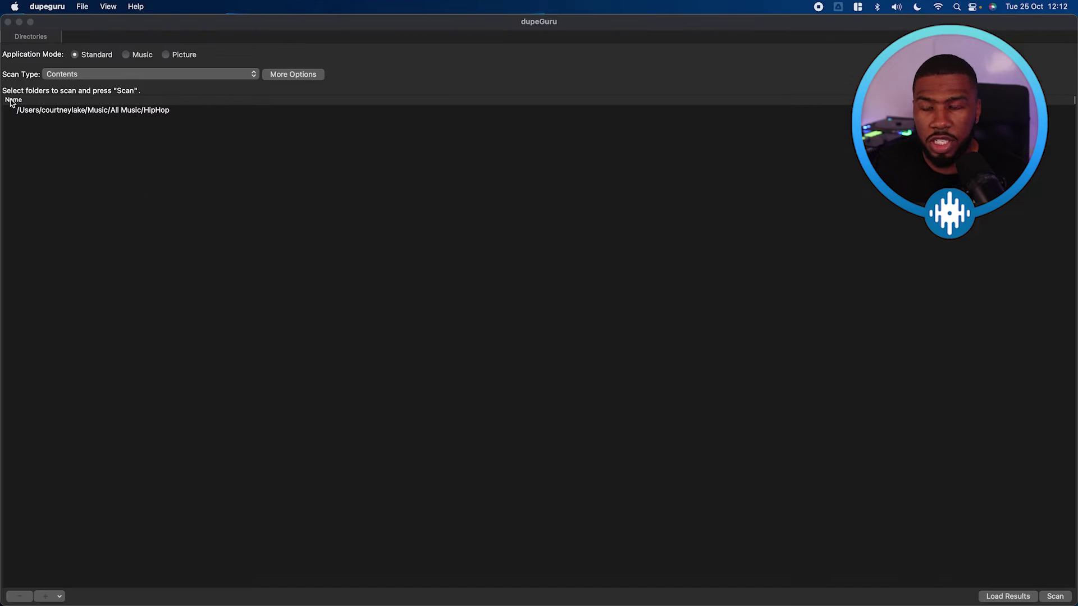
Scan the HipHop folder in Music mode with Contents scan type, pairing seven originals with their copies
left_click(127, 110)
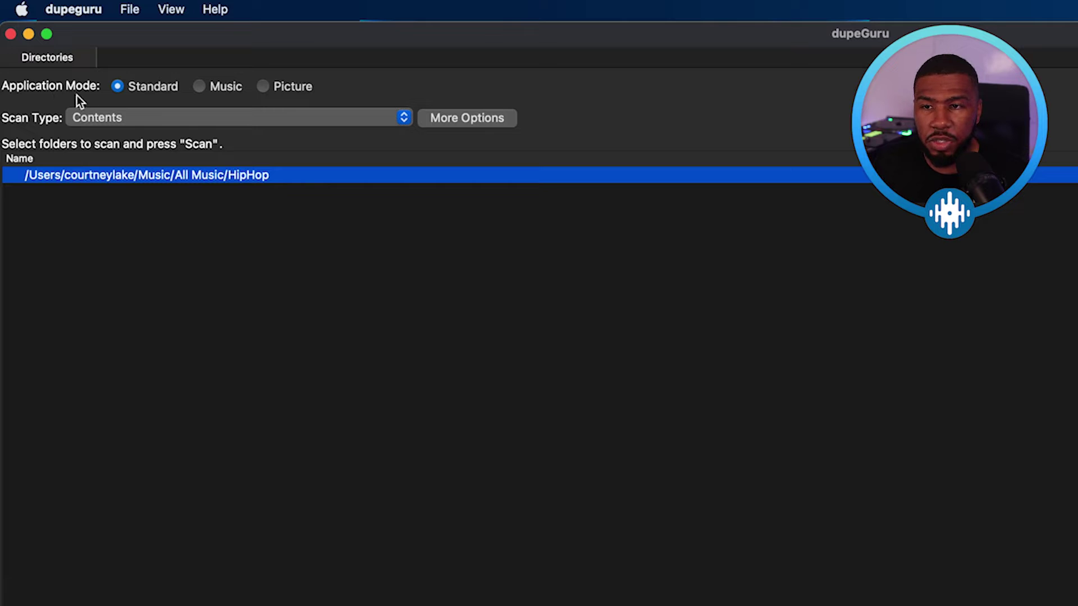
left_click(199, 87)
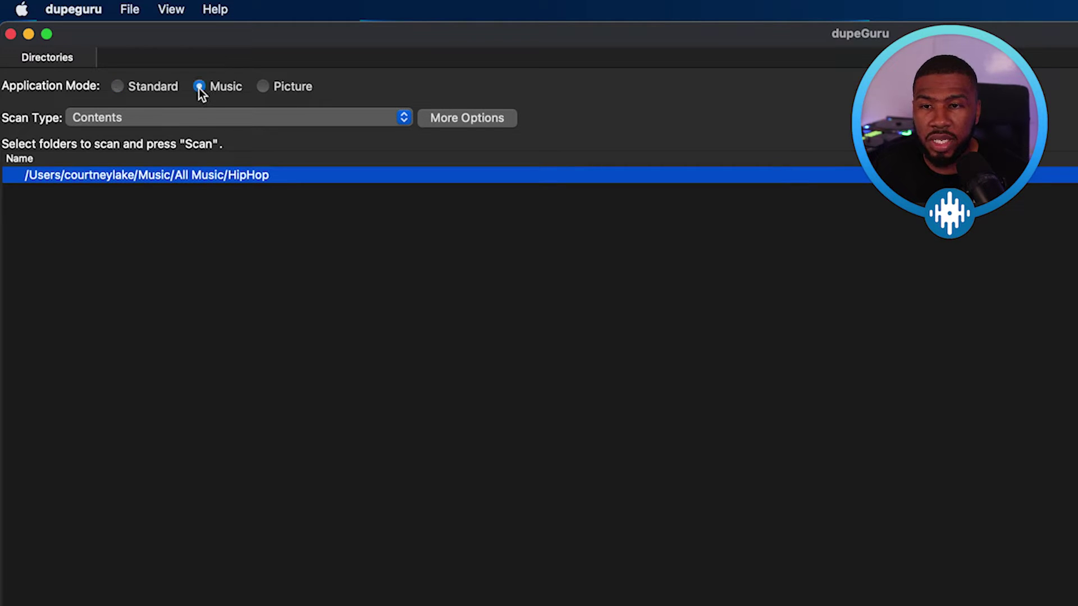
left_click(184, 119)
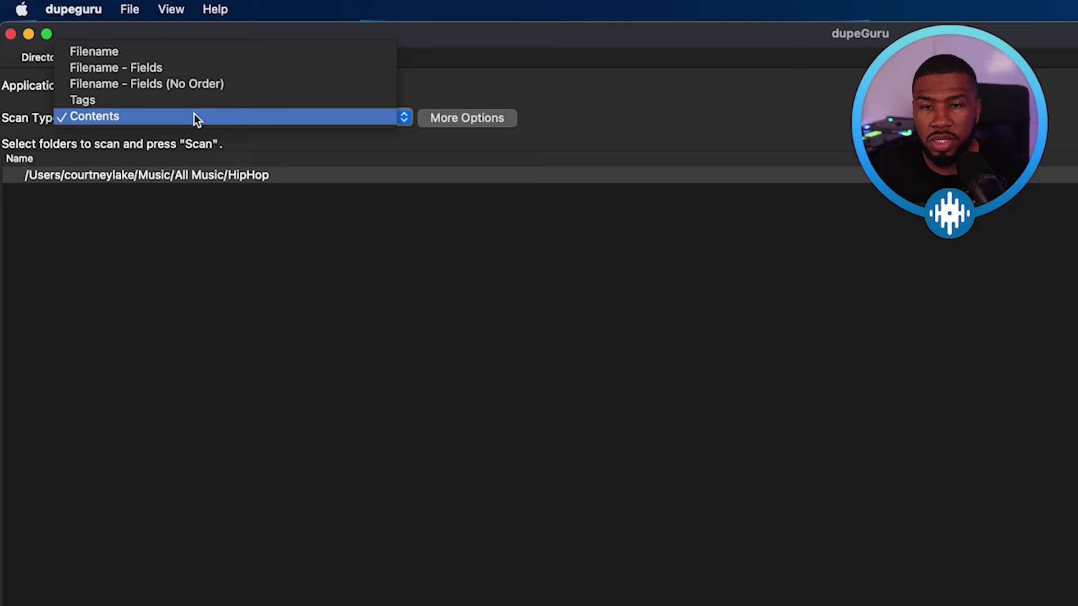
left_click(194, 117)
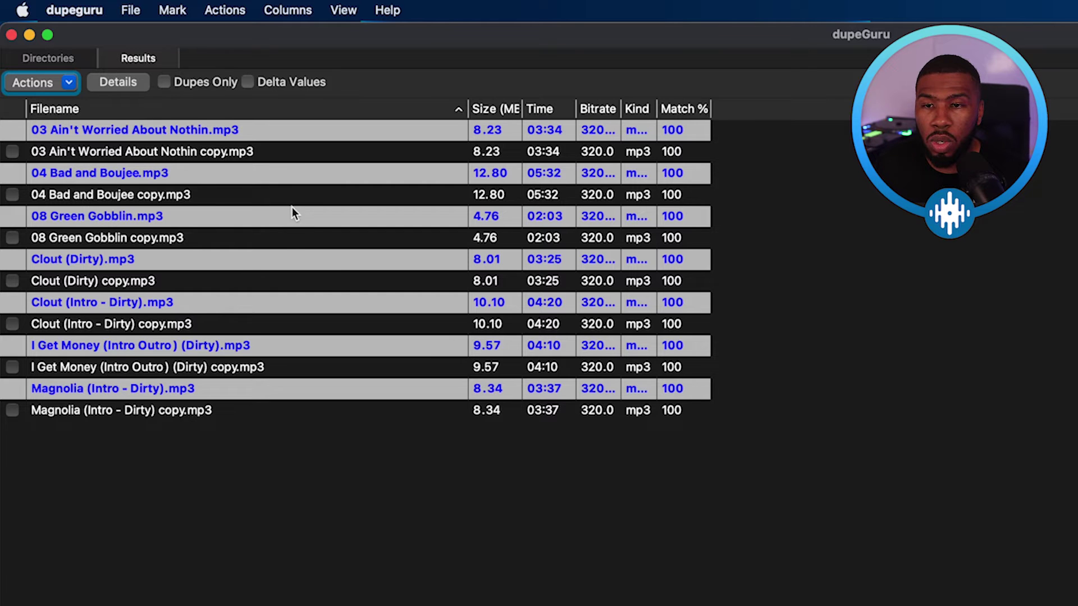
Filter the results to Dupes Only and mark all seven copy.mp3 files, from Ain't Worried About Nothin to I Get Money
left_click(249, 134)
left_click(261, 153)
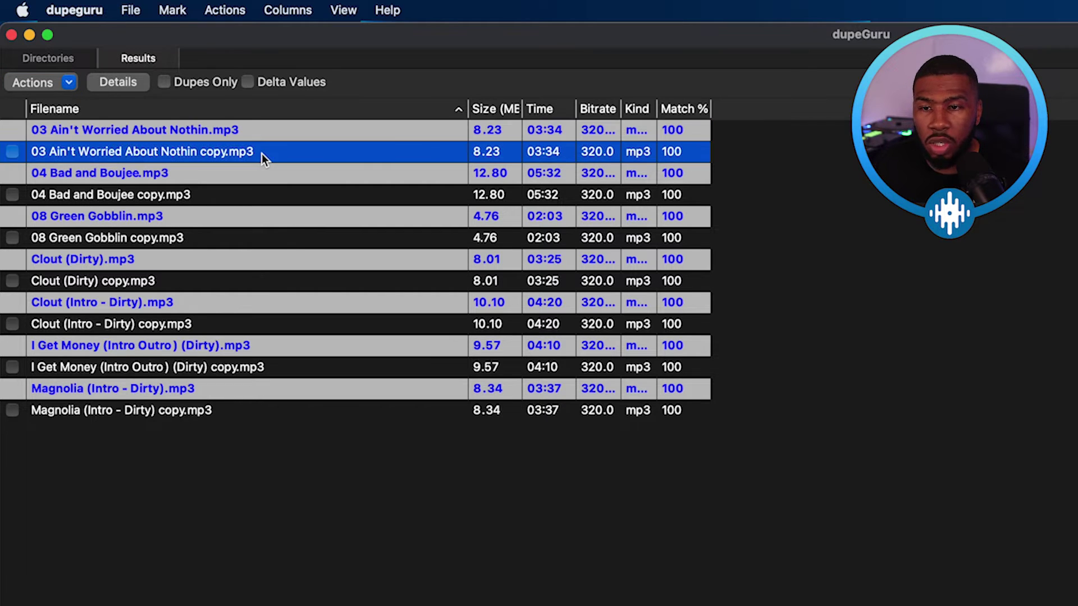
left_click(255, 172)
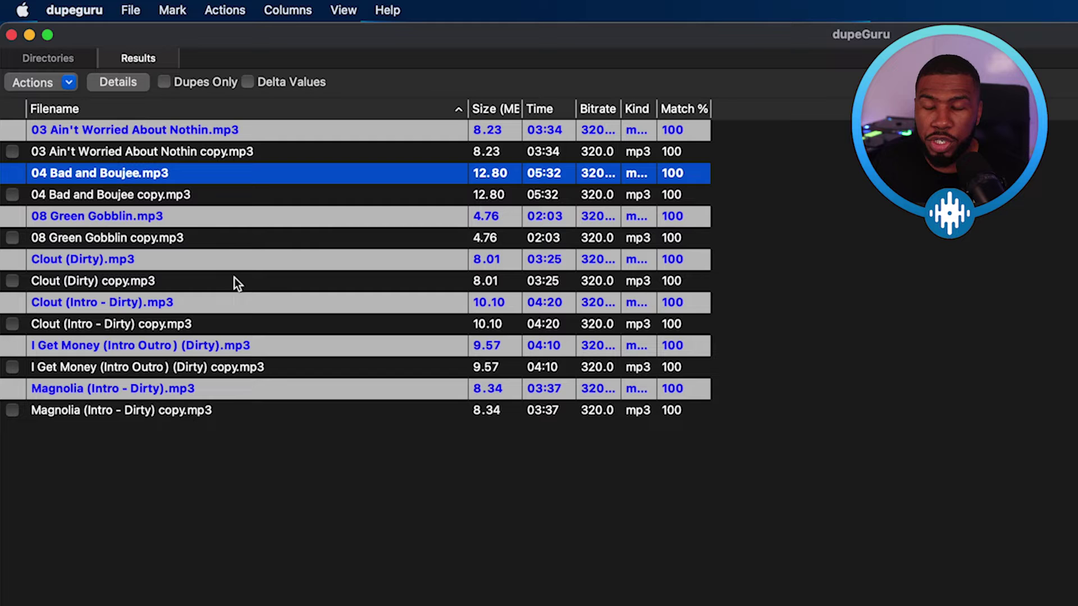
left_click(164, 83)
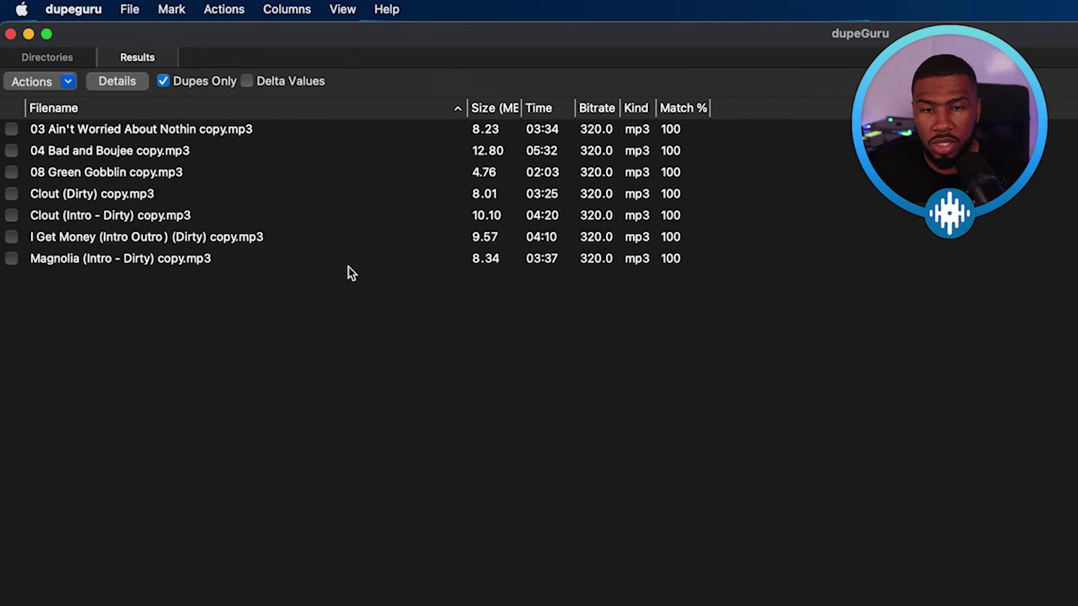
left_click(12, 129)
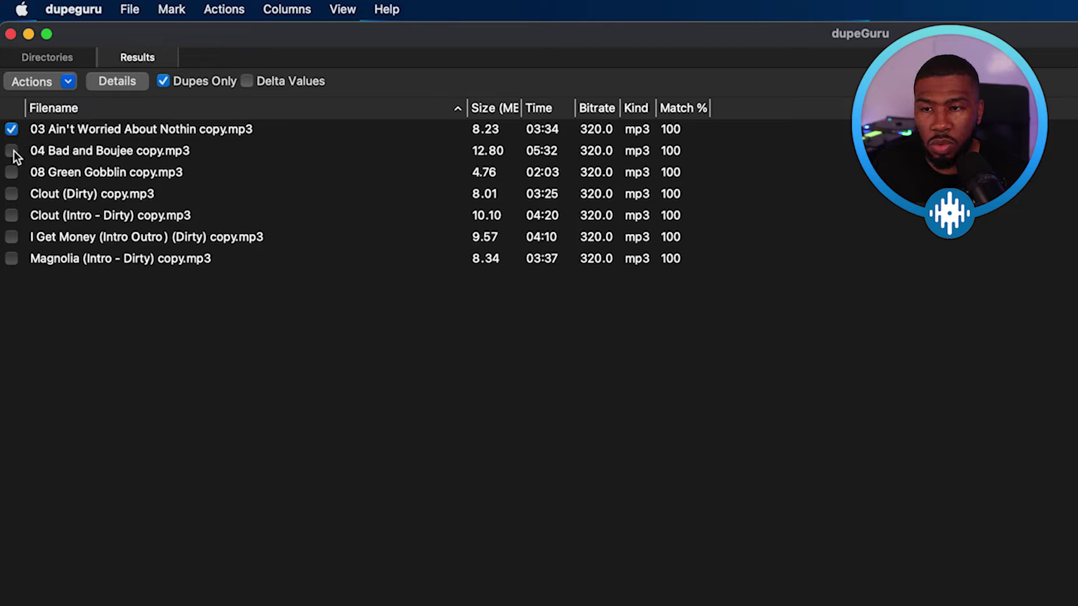
left_click(12, 236)
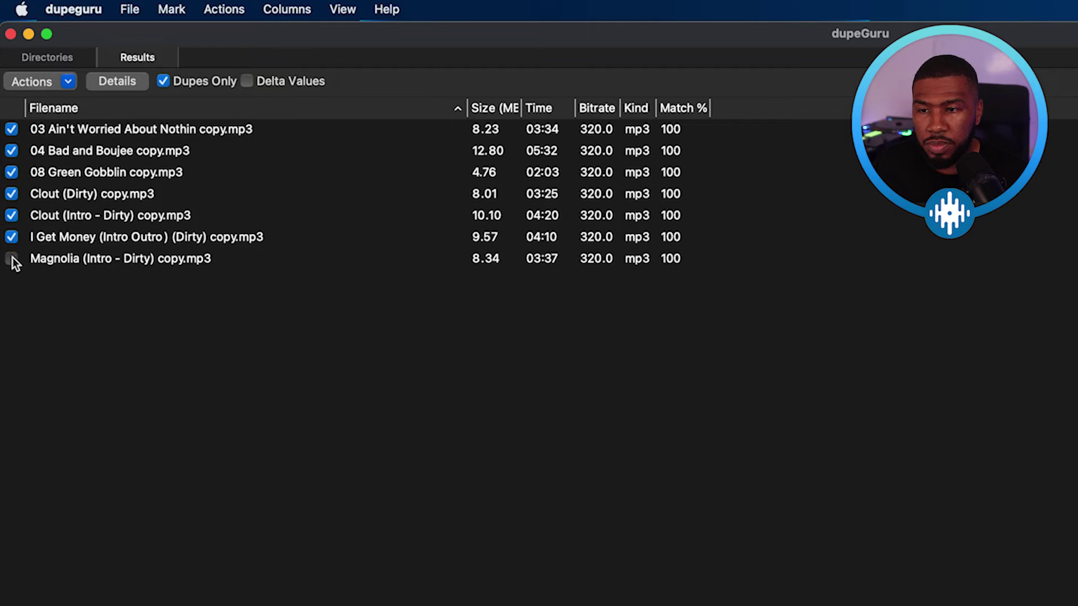
left_click(225, 10)
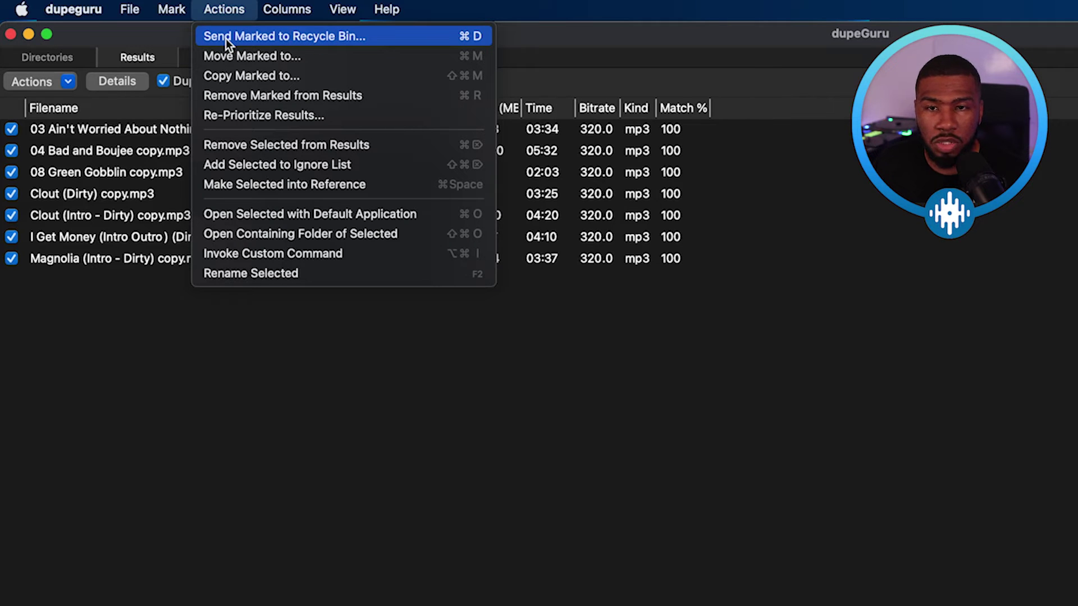
Delete the seven marked copy files directly from disk instead of sending them to the Recycle Bin
left_click(222, 38)
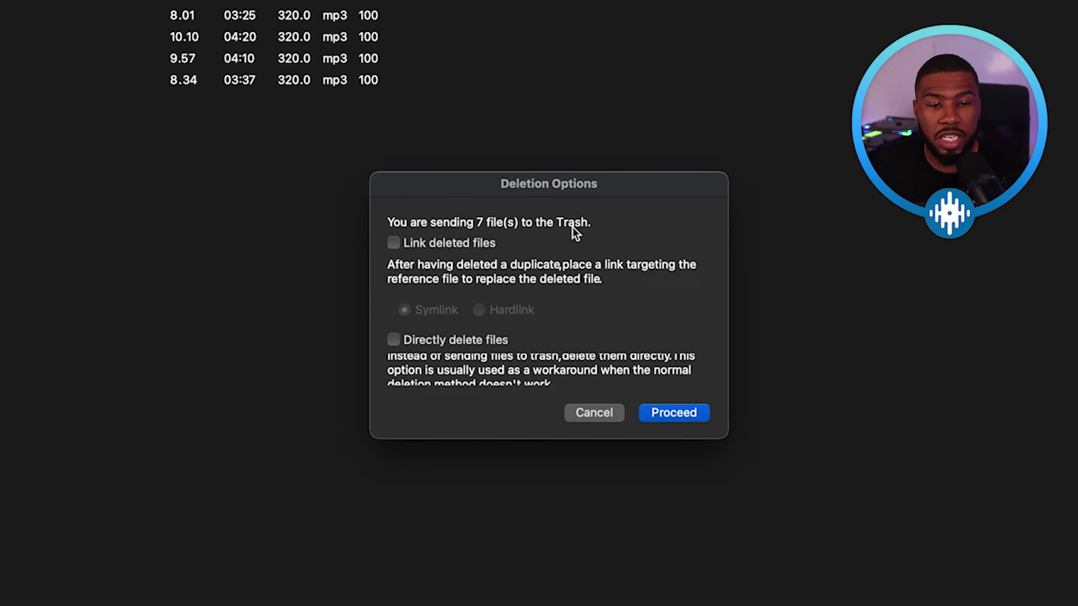
left_click(393, 340)
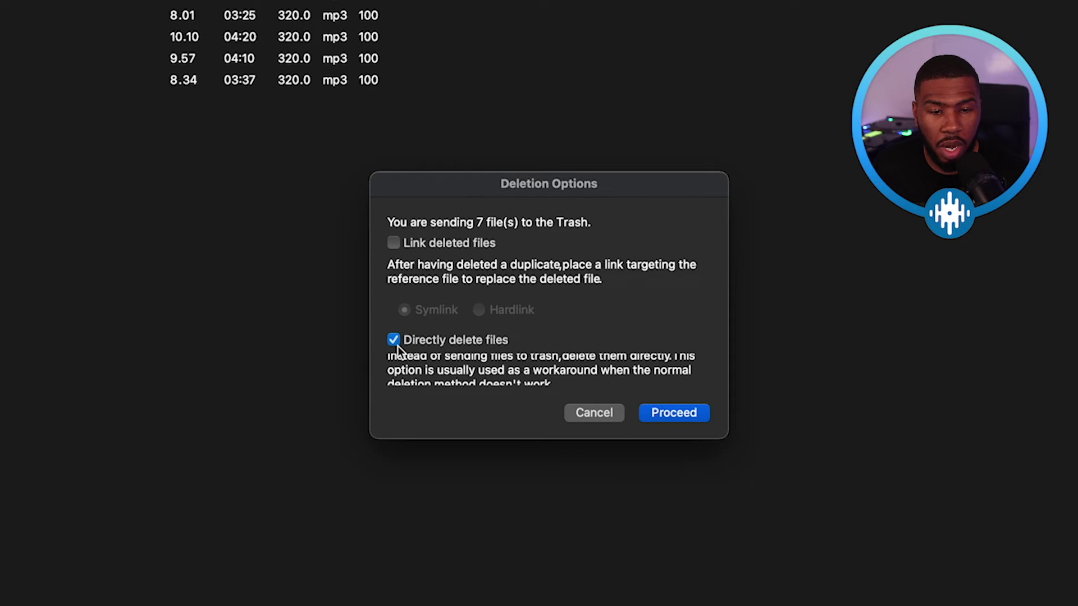
left_click(665, 413)
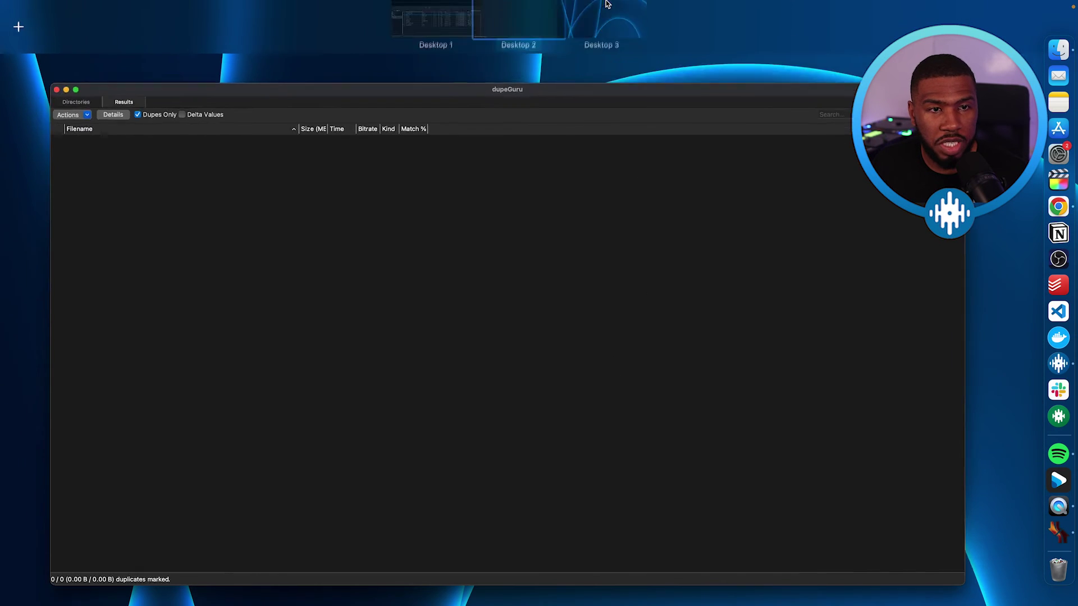
In Serato DJ Pro, select all 14 tracks and analyse them to refresh their status
left_click(432, 57)
left_click(306, 307)
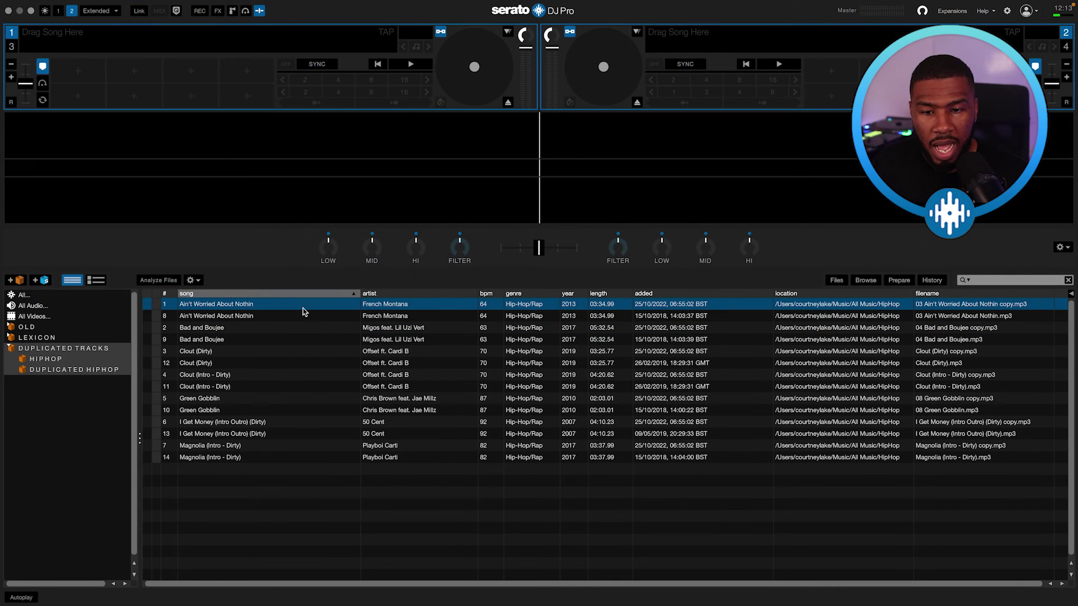
key("super+a")
left_click(158, 280)
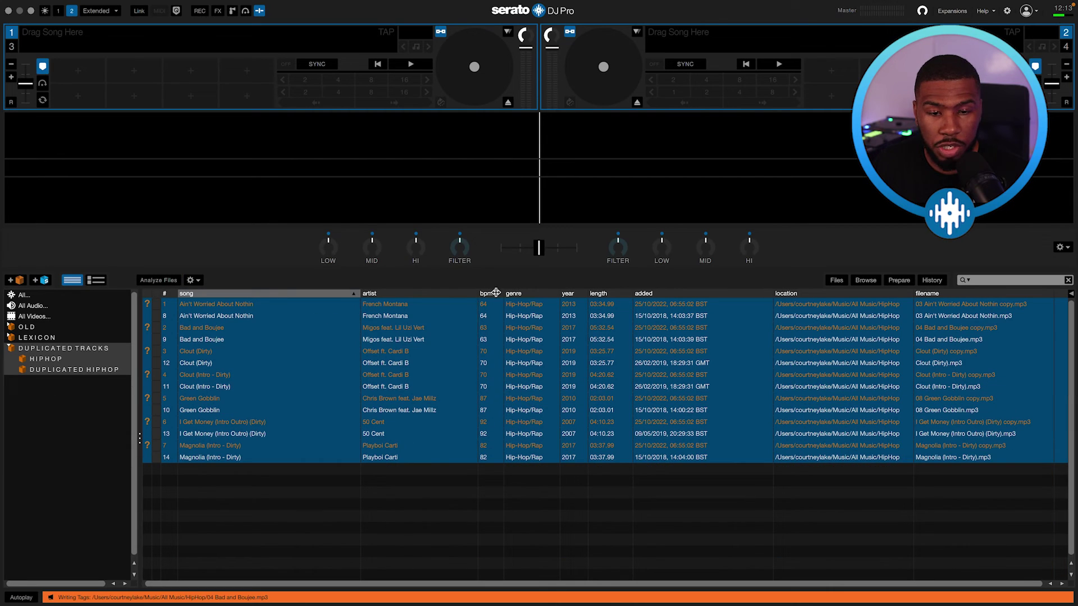
In DUPLICATED HIPHOP, confirm Ain't Worried About Nothin is missing by trying to load it onto deck 1
left_click(67, 370)
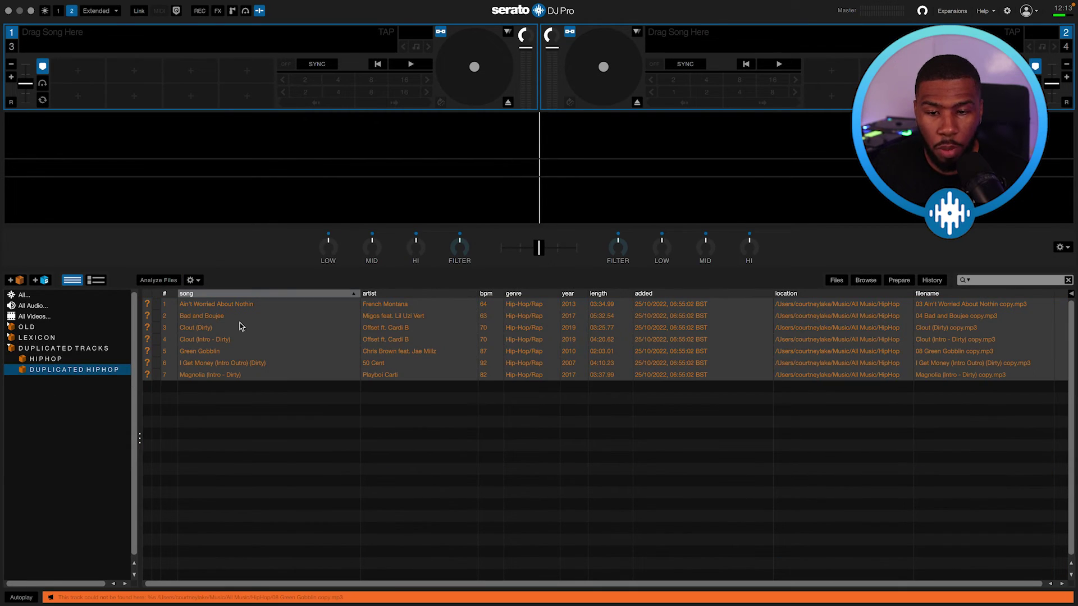
left_click(250, 307)
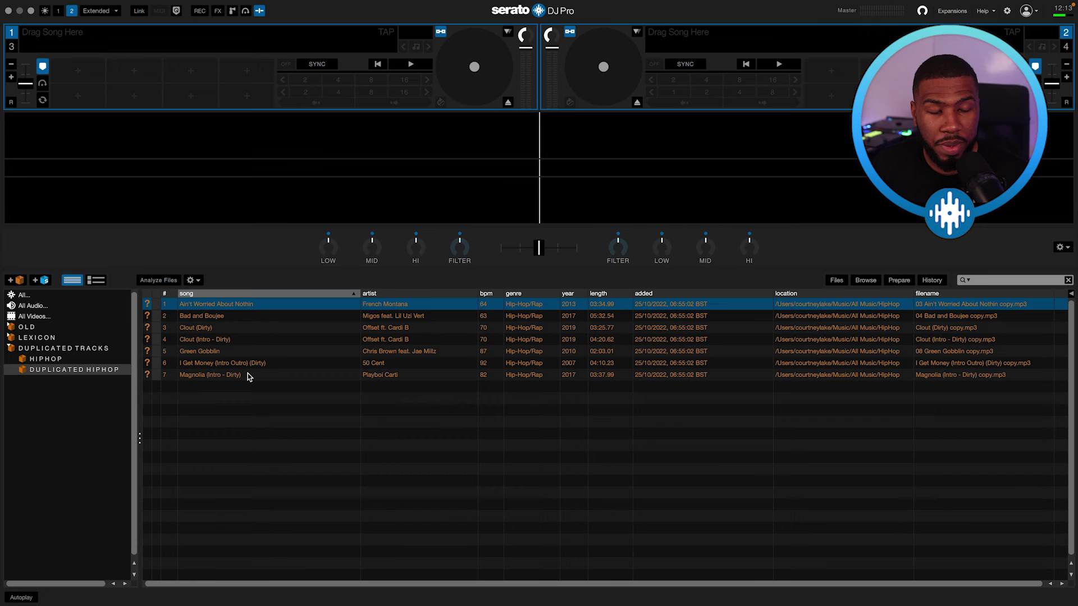
left_click(247, 375, "shift")
left_click(276, 306)
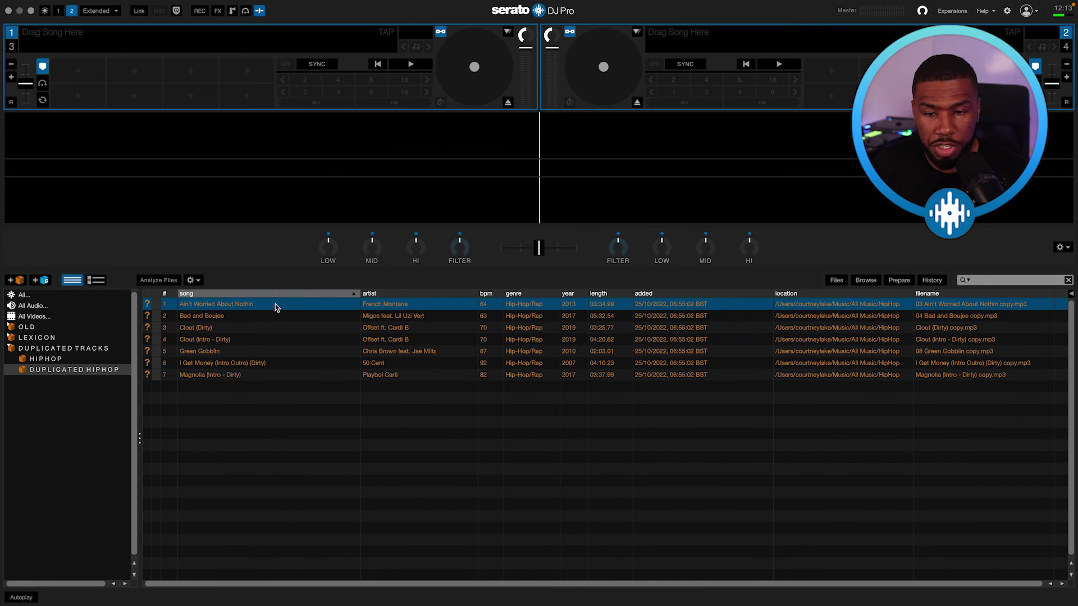
left_click_drag(277, 306, 298, 134)
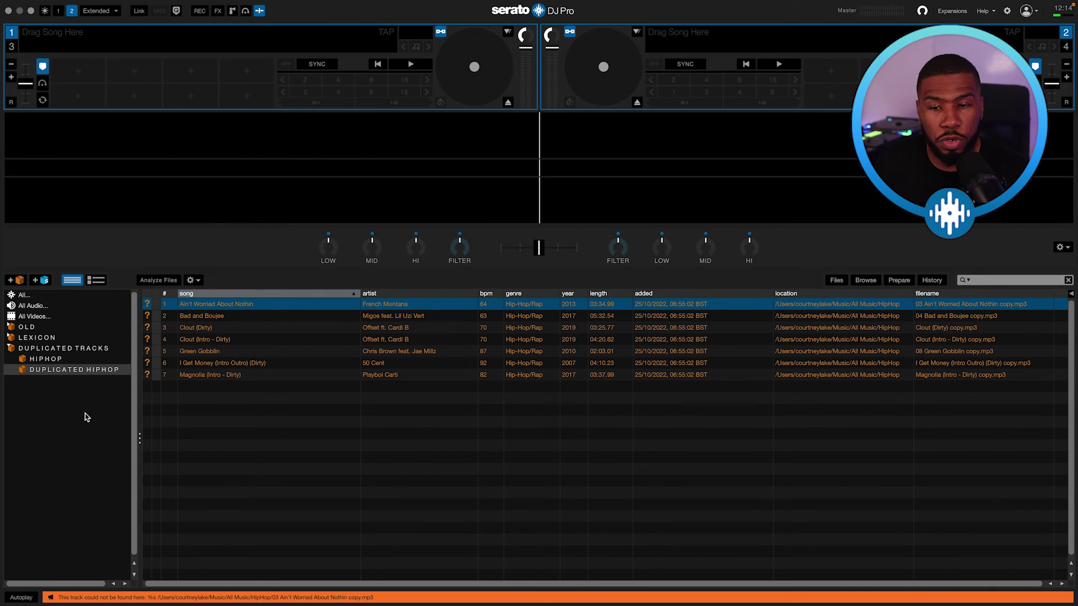
Remove all seven missing orange copy tracks from the DUPLICATED HIPHOP crate
left_click(231, 376, "shift")
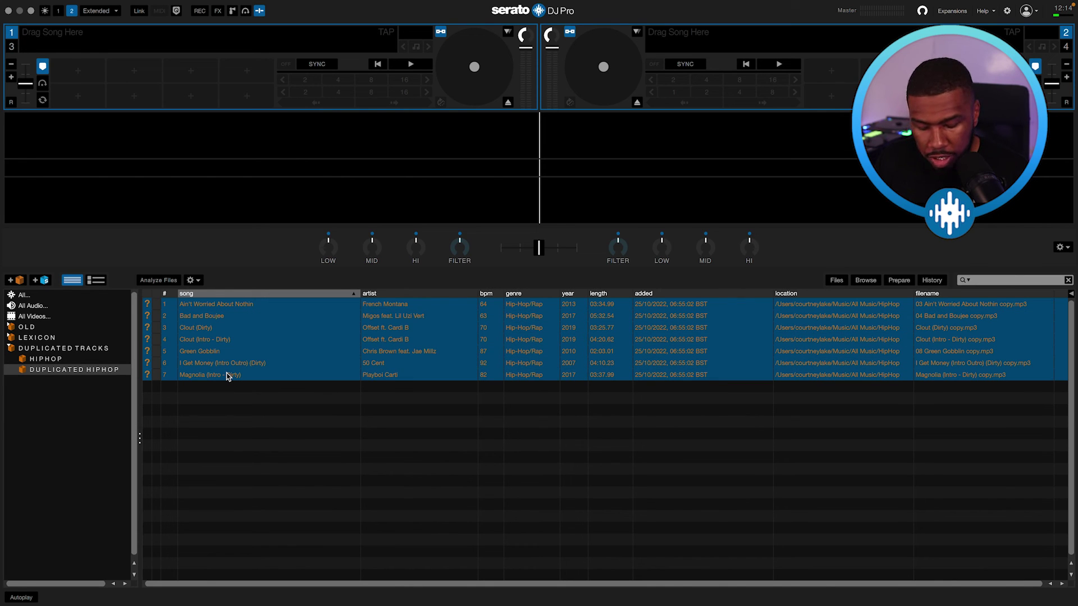
key("BackSpace")
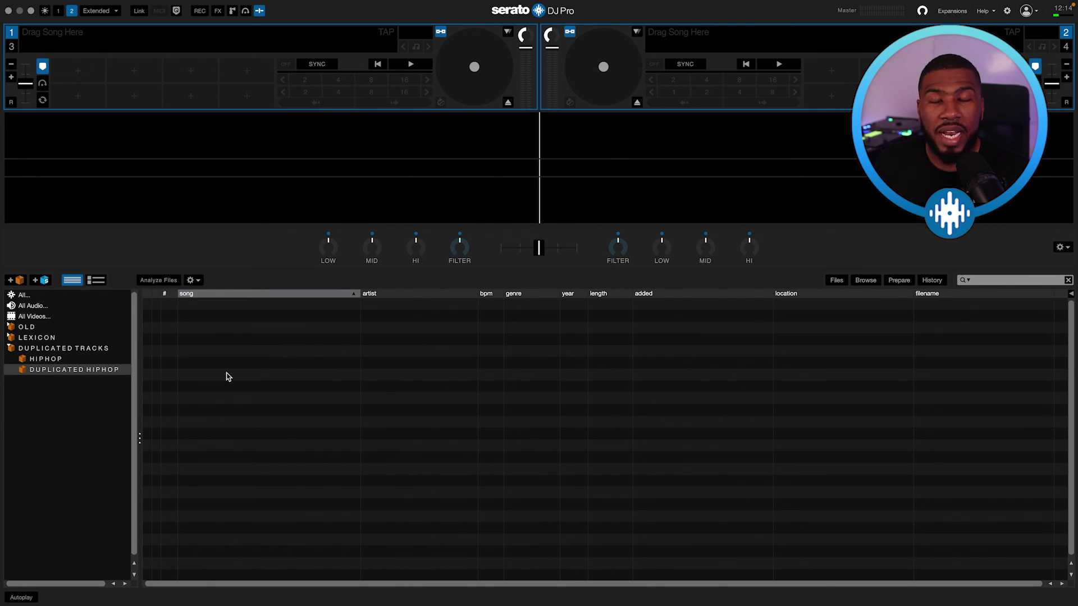